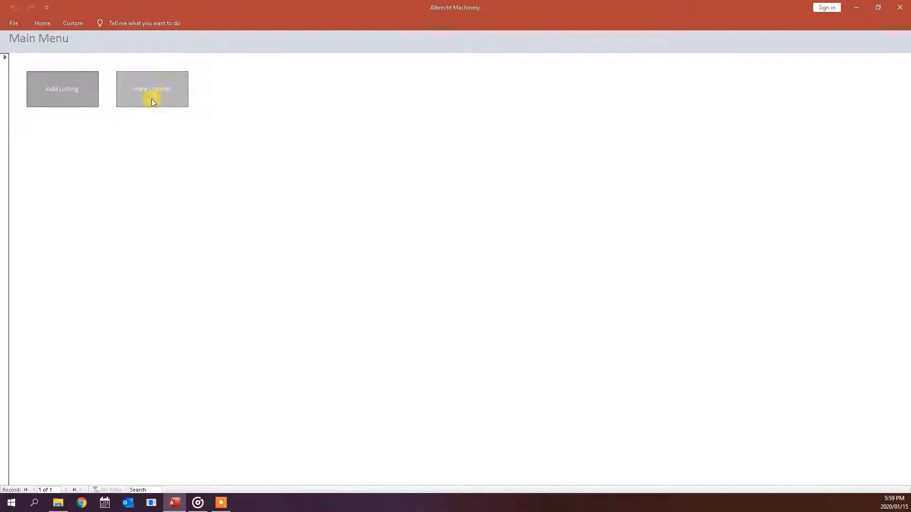
- Start new listing 11 with a Date of Enquiry of 1 January 2020 (2020/01/01)
click(67, 94)
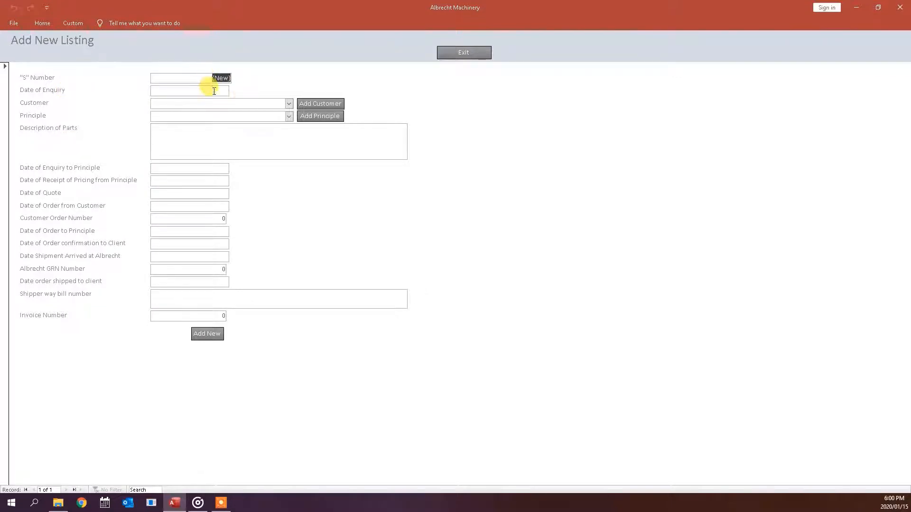
click(209, 90)
click(235, 89)
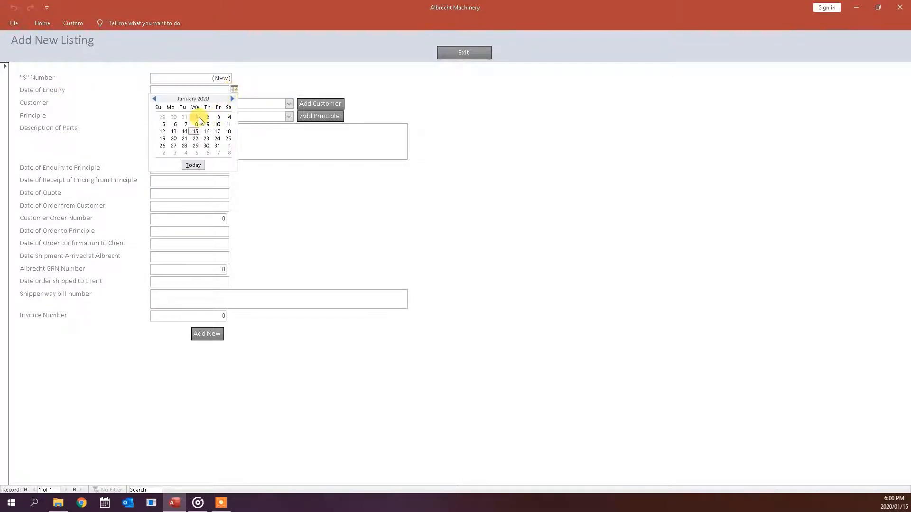
click(196, 117)
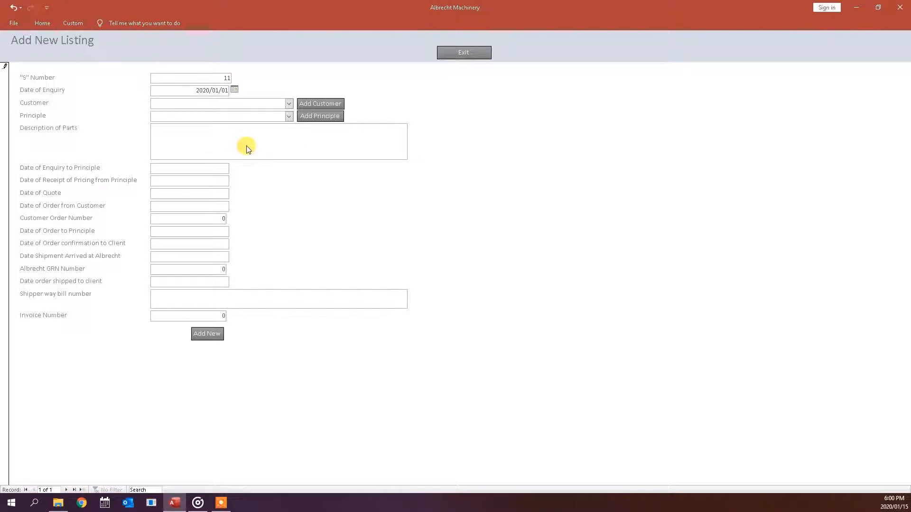
click(228, 78)
click(225, 91)
click(288, 104)
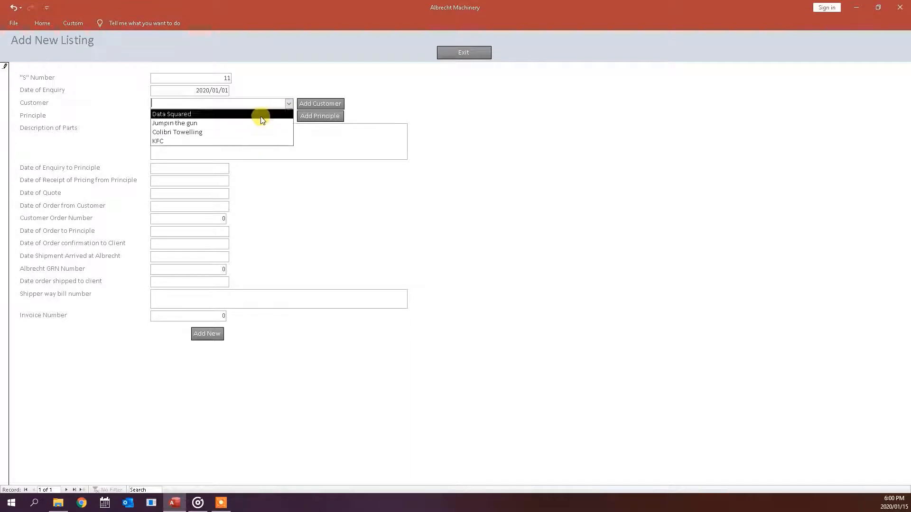
- Add a new customer named Mc Donalds with its two phone numbers
click(317, 106)
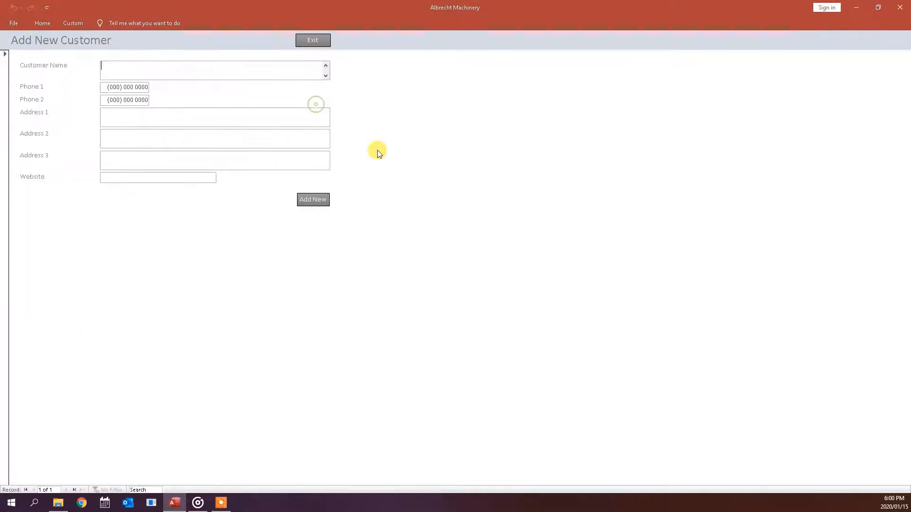
text(Mc Donalds)
key(Tab)
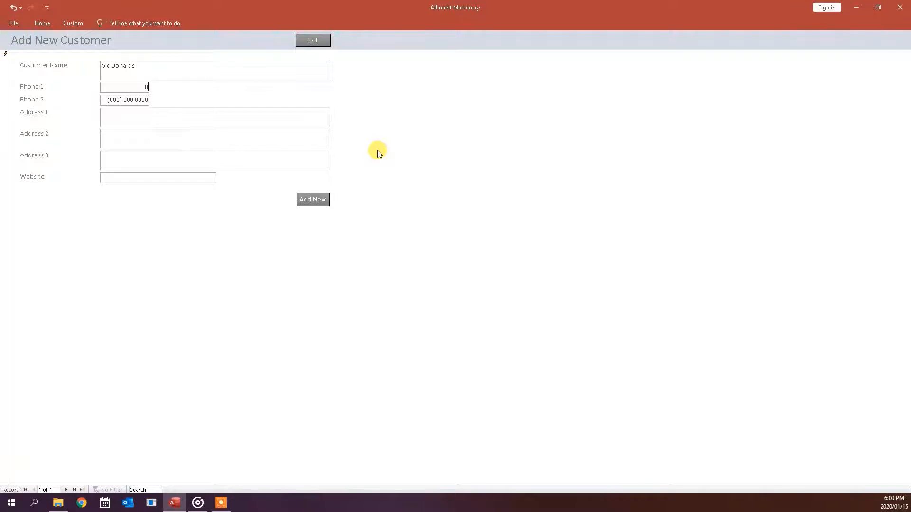
key(Tab)
text(08420190)
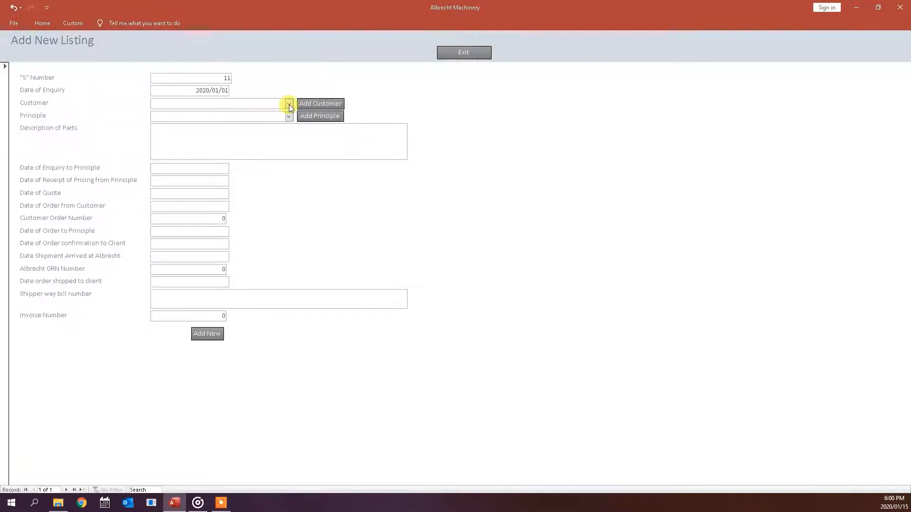
- Select Mc Donalds as the listing's Customer
click(289, 105)
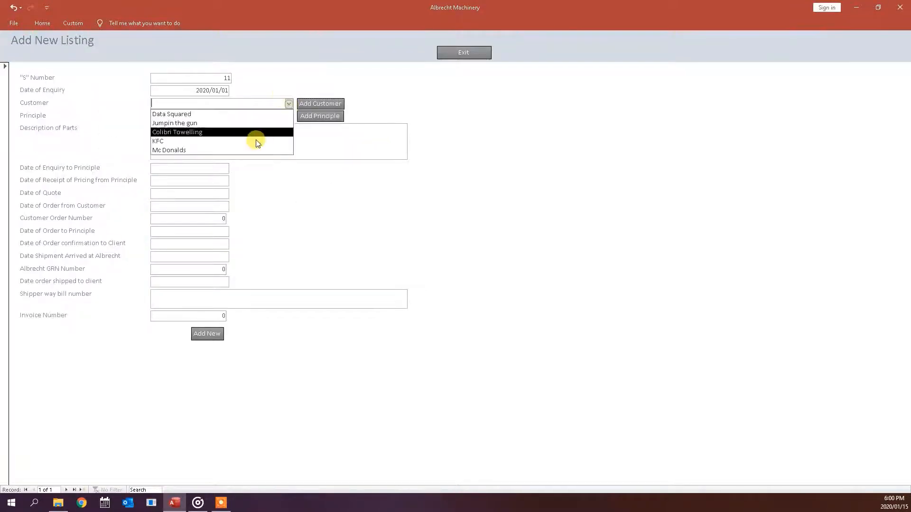
click(238, 151)
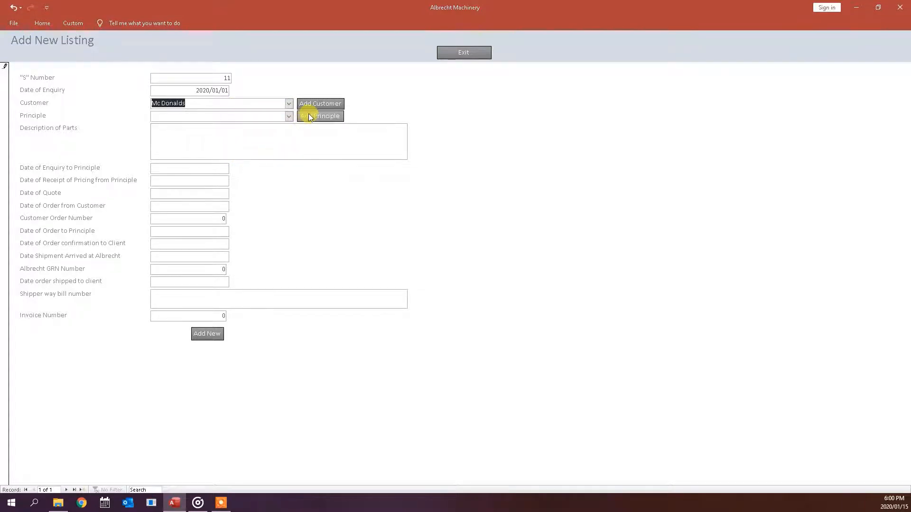
click(289, 116)
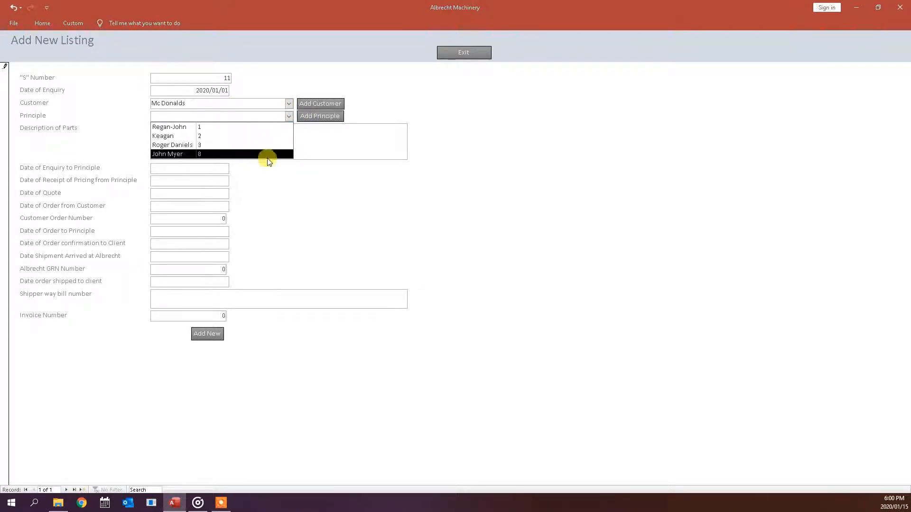
- Create a new principle linked to Mc Donalds, entering the contact's name and two phone numbers
click(326, 116)
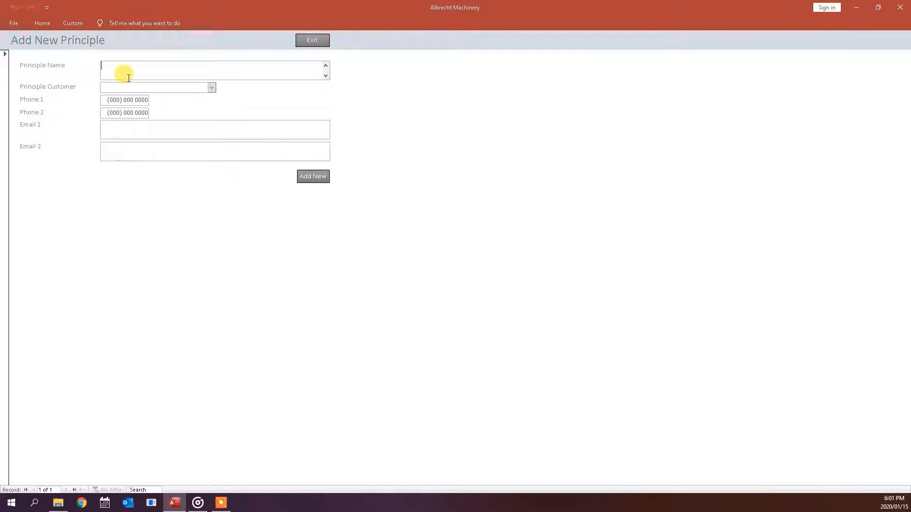
click(212, 87)
click(182, 134)
key(Tab)
key(Tab)
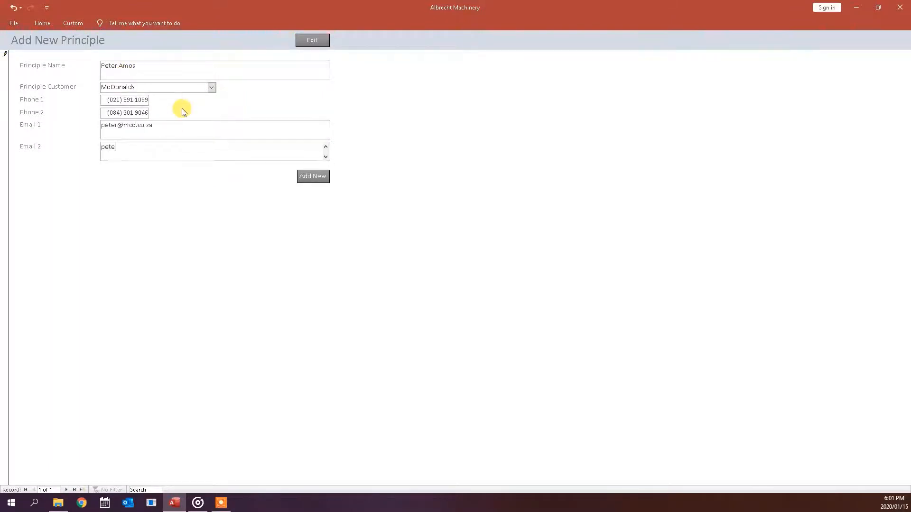
- Save the new principle and select it as the listing's Principle
click(313, 40)
click(286, 117)
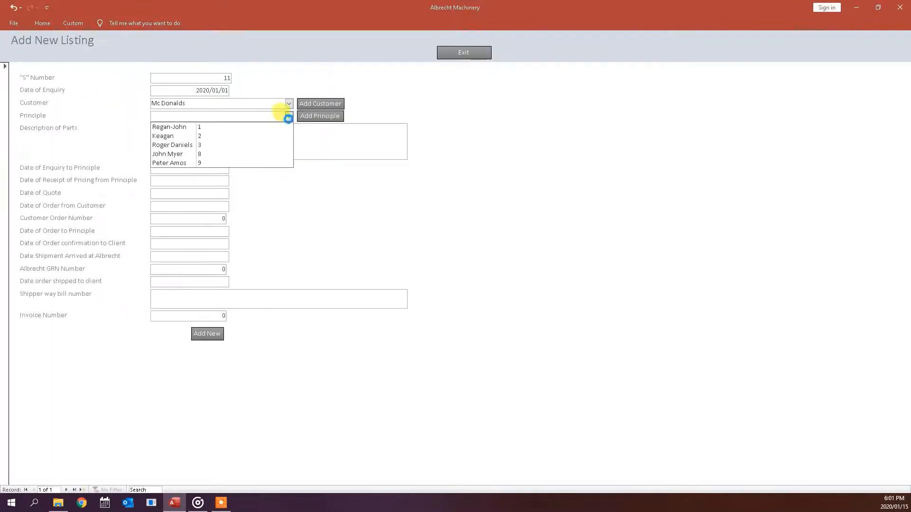
click(234, 163)
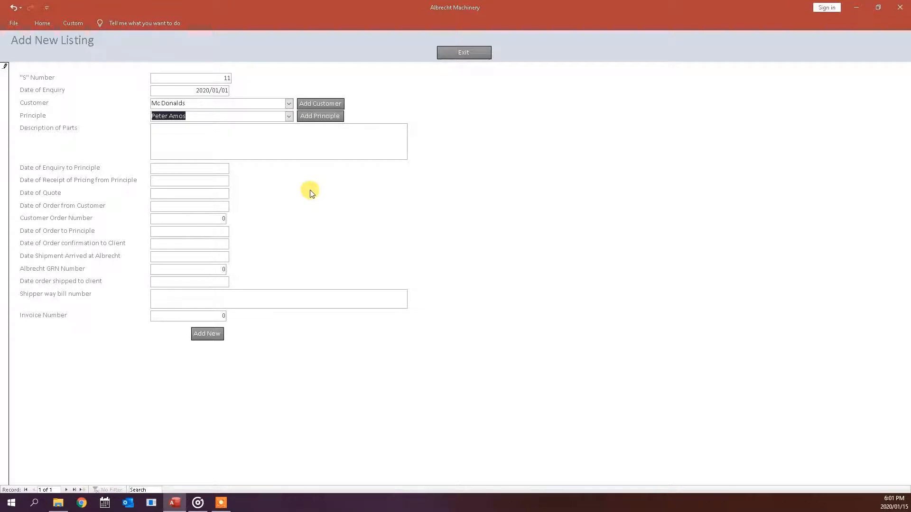
- Enter Fryer as the parts description, set the shipped date to 18 January 2020, and add way bill 4658
click(193, 132)
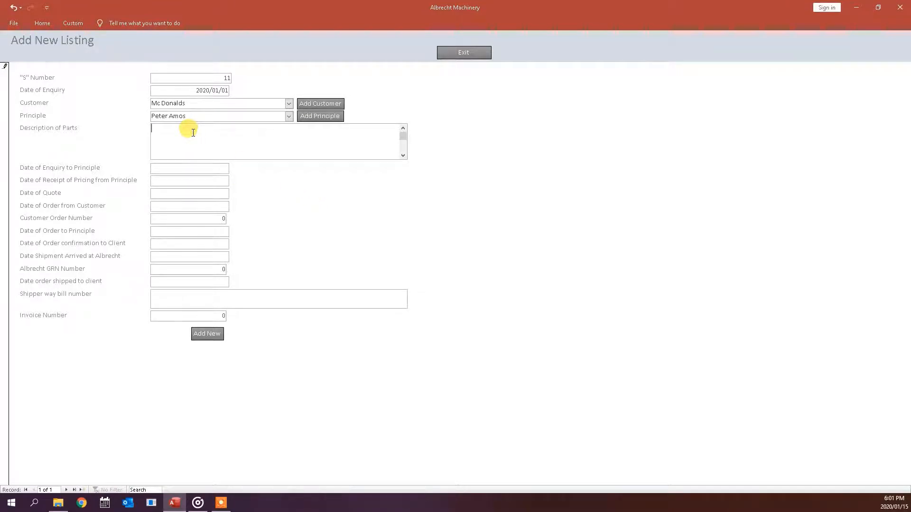
text(Fryer)
key(Tab)
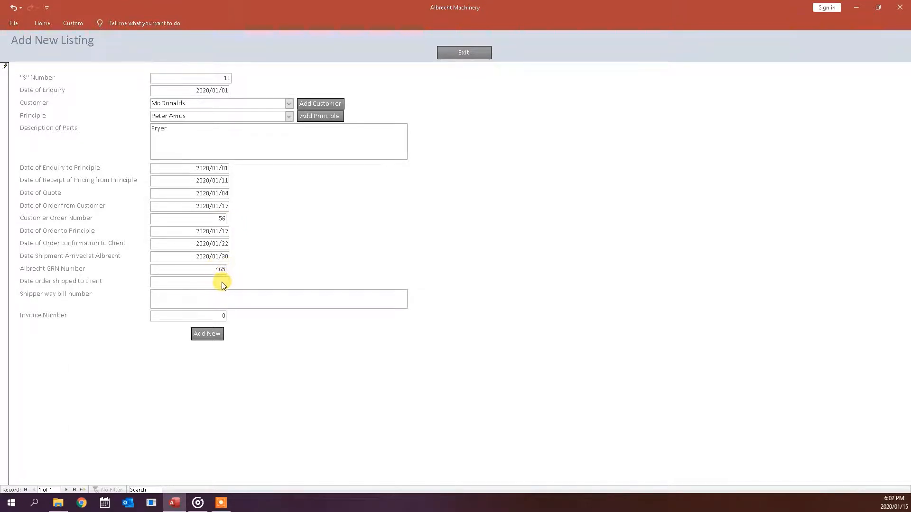
click(223, 285)
click(234, 282)
click(226, 319)
text(4658)
- Exit the Add New Listing form and open View Listings to reach the Filter By choices
click(456, 53)
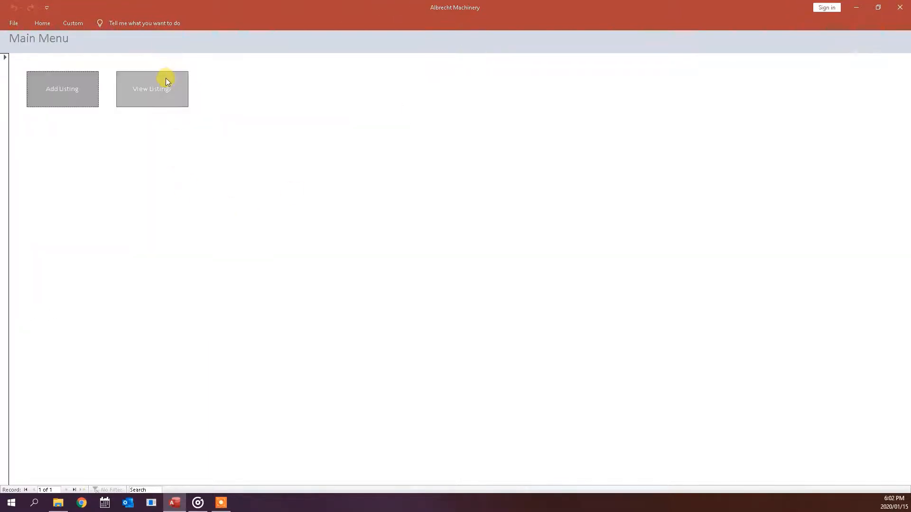
click(167, 93)
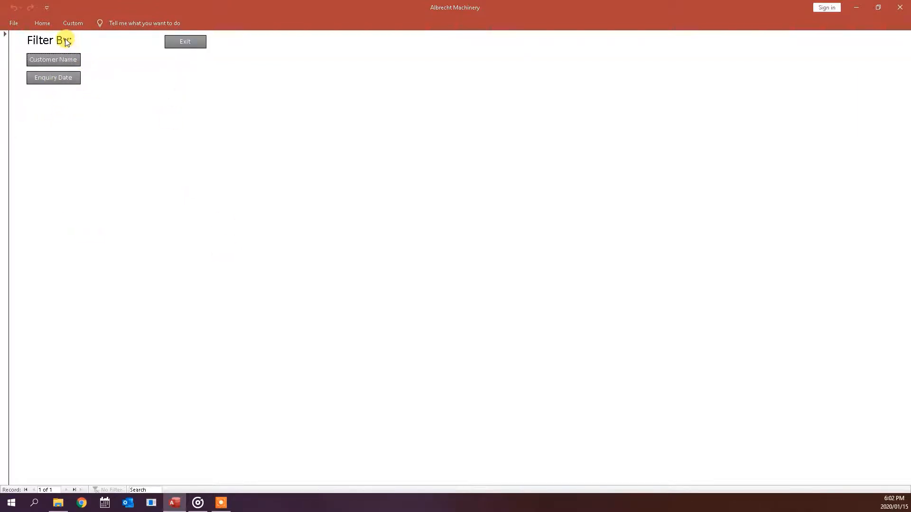
click(70, 60)
- Show the listings report filtered by customer name 'M' for Mc Donalds
click(71, 58)
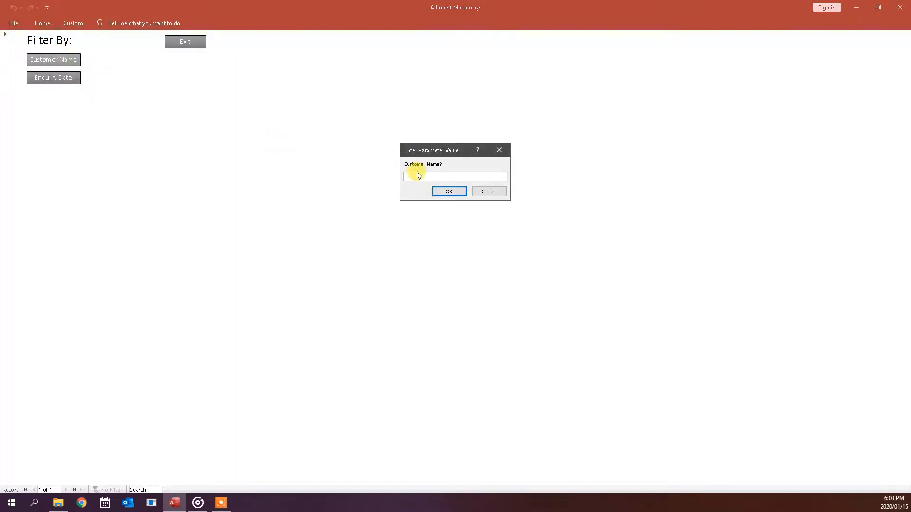
text(Mc D)
key(Return)
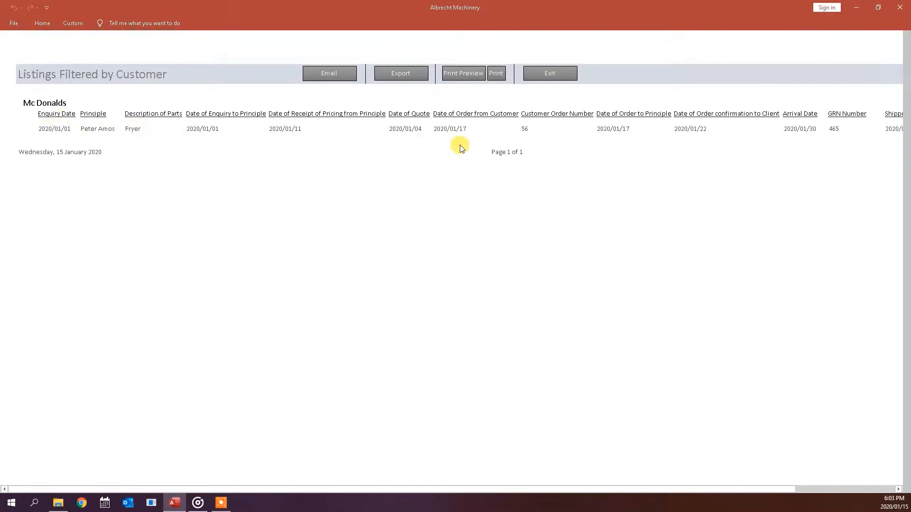
- Email the filtered listings report as a PDF attachment
click(327, 72)
click(382, 160)
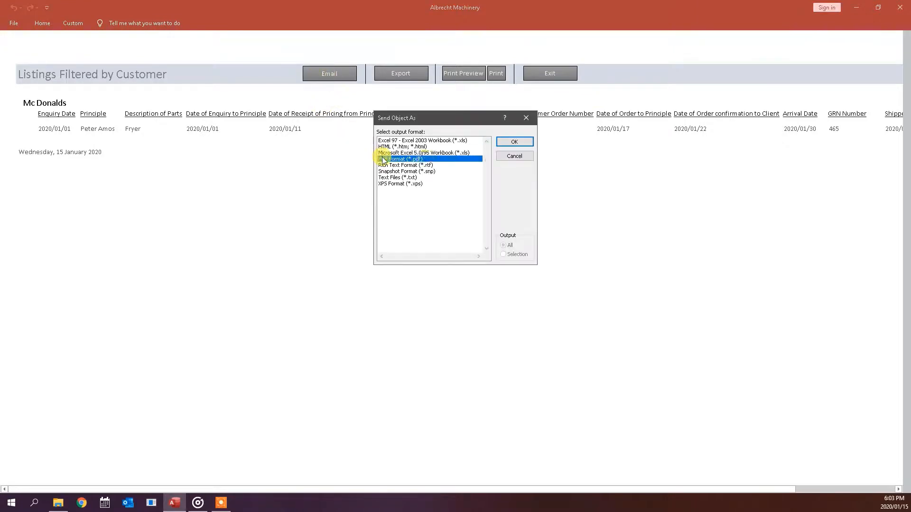
click(521, 143)
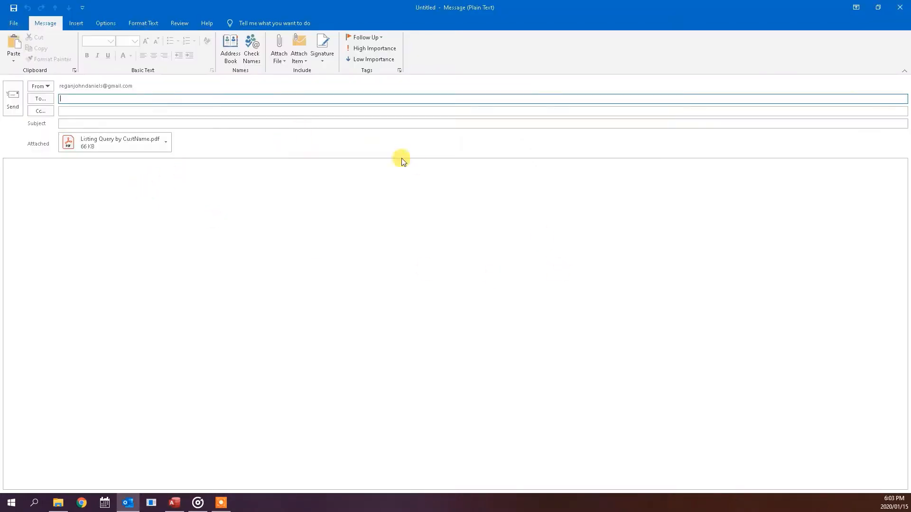
- Close the Outlook message with Listing Query by CustName.pdf attached, without sending
click(896, 9)
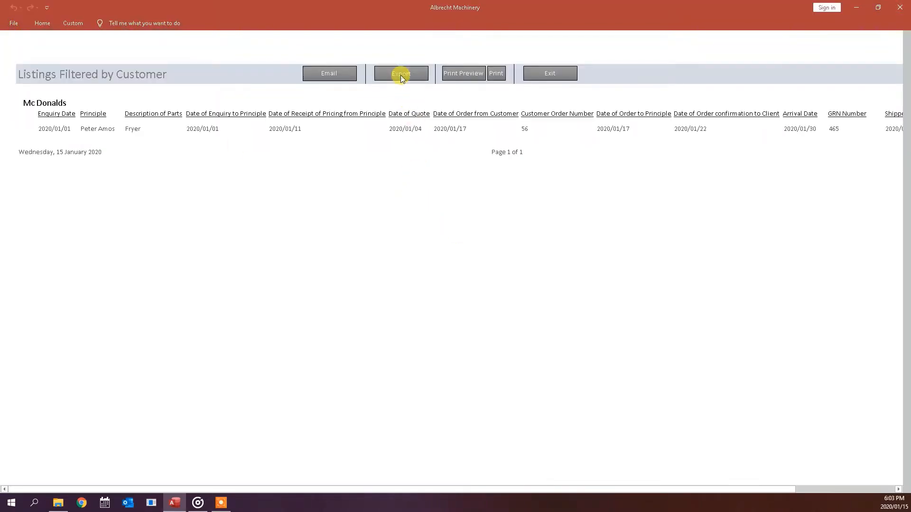
click(401, 75)
click(296, 227)
click(541, 75)
- View listings with enquiry dates from 01 jan 2019 to 31 dec 2019, then exit to the Main Menu
click(75, 82)
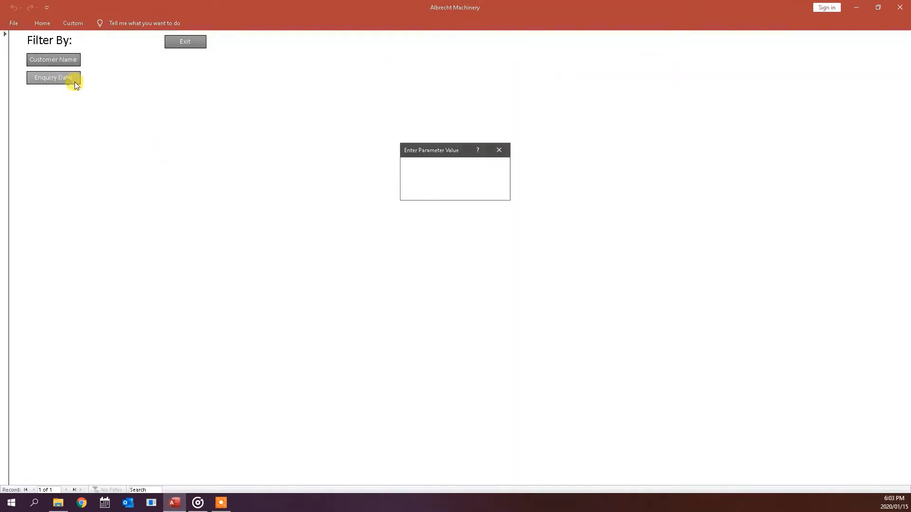
text(01 jan 2019)
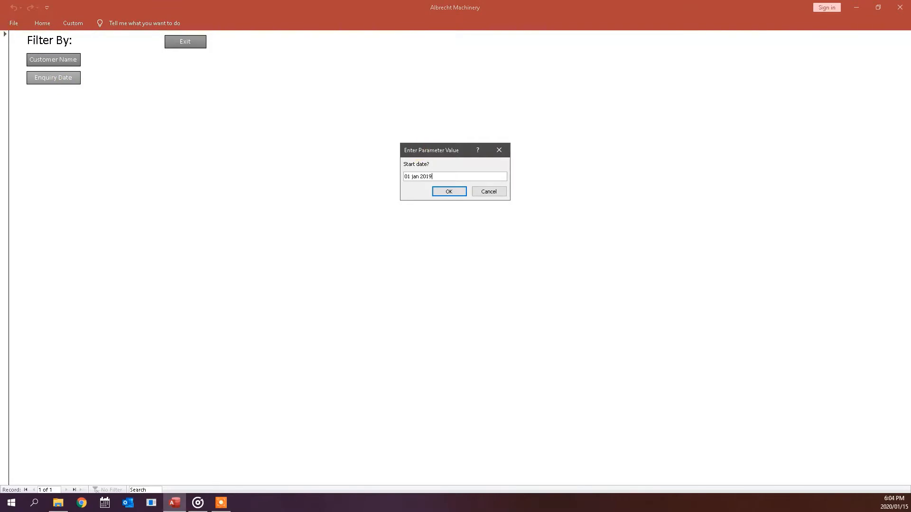
key(Return)
text(31 dec 2019)
key(Return)
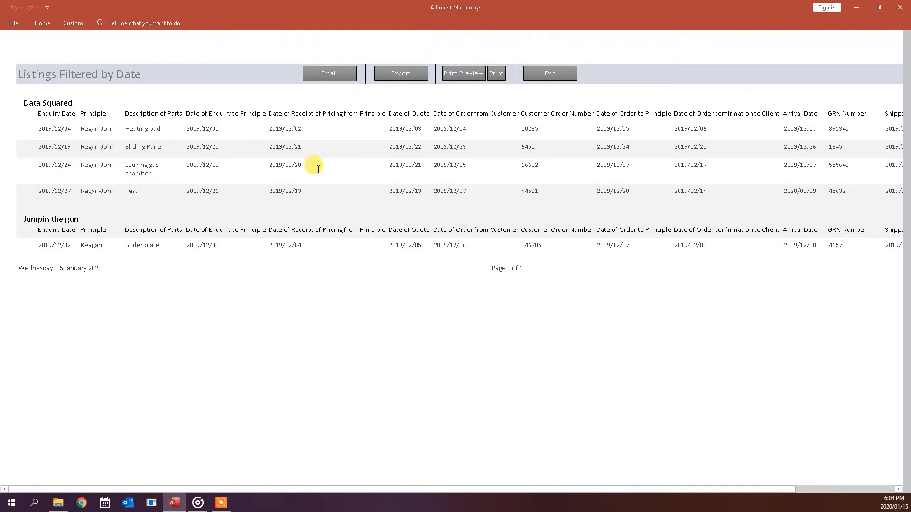
click(570, 69)
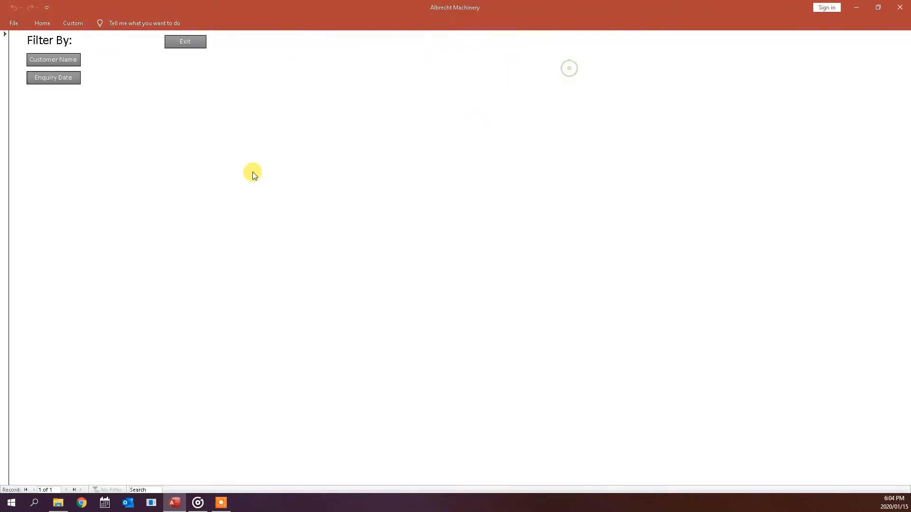
click(185, 42)
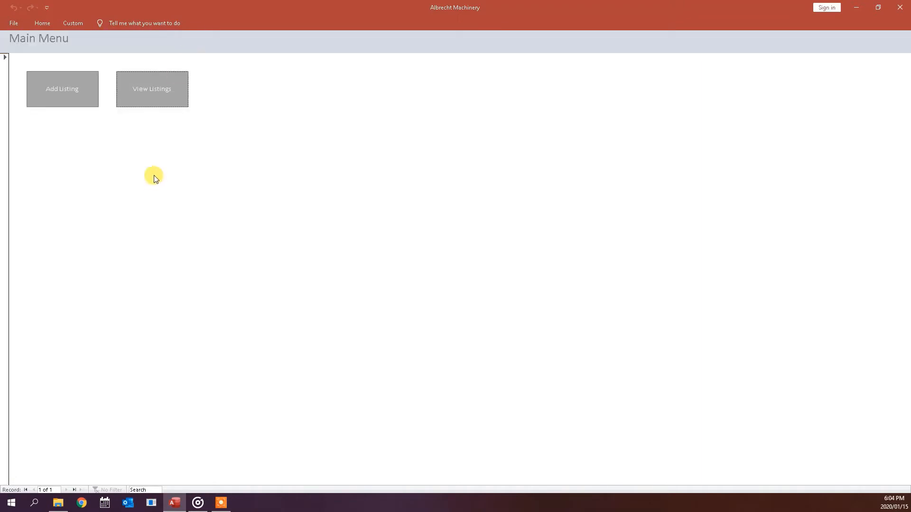